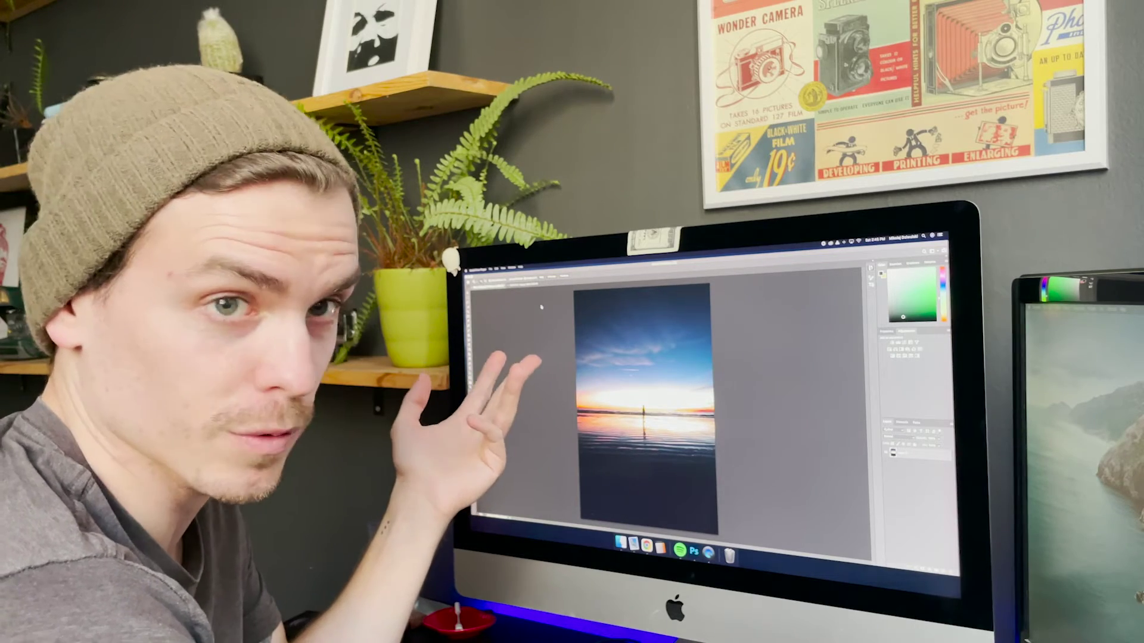
Start Sky Replacement on the beach sunset photo IMG_1280.jpg.
{"action": "left_click", "coordinate": [494, 298]}
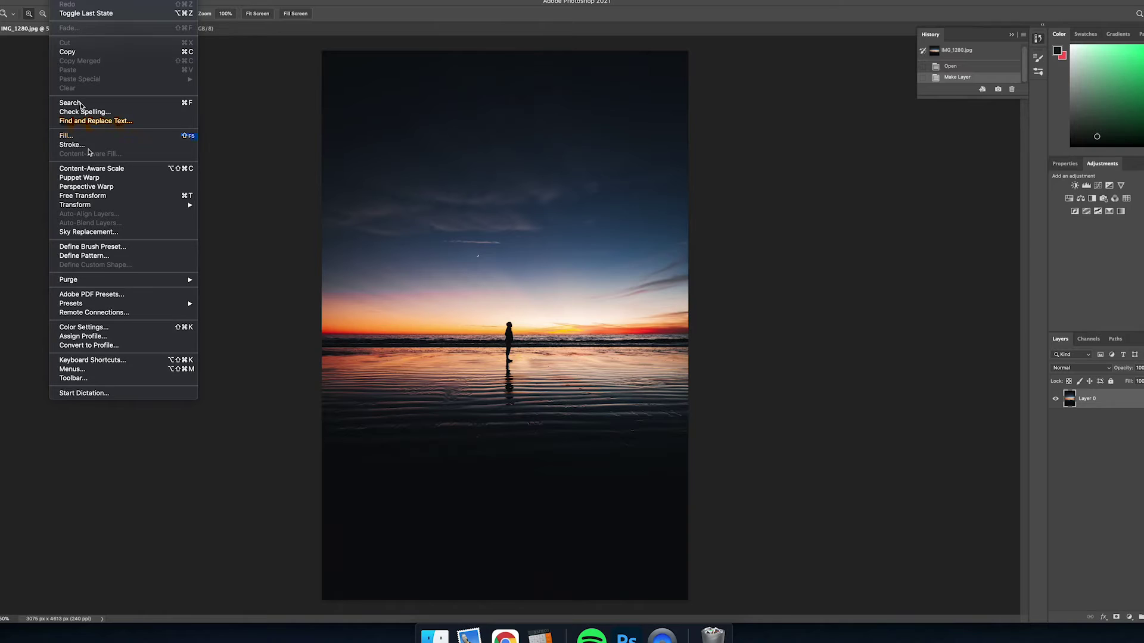
{"action": "mouse_move", "coordinate": [88, 206]}
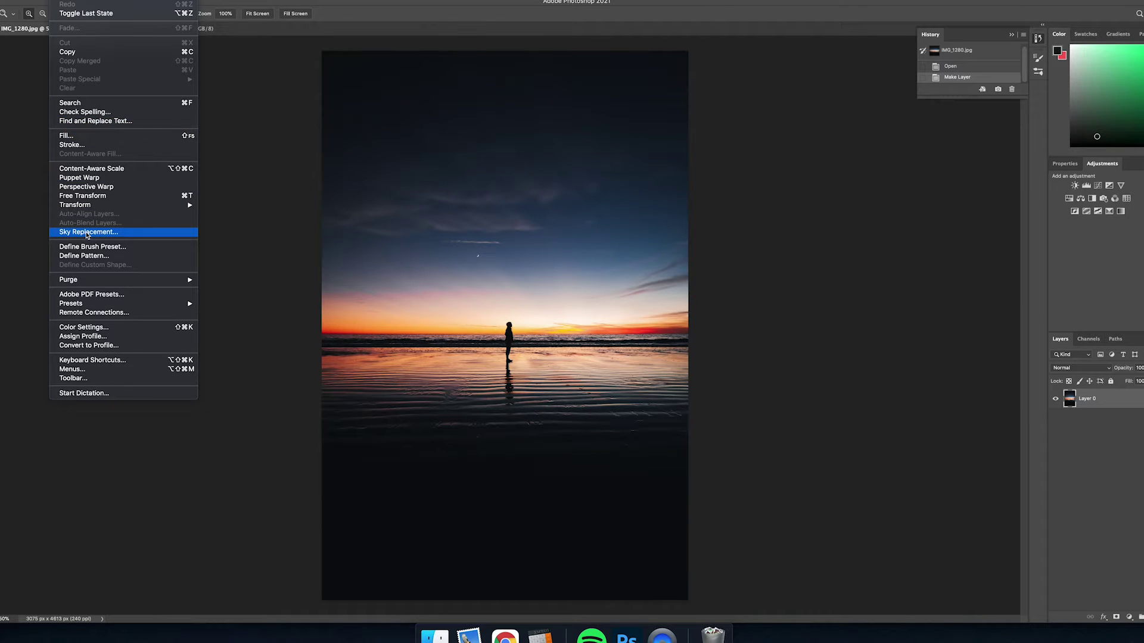
{"action": "left_click", "coordinate": [87, 233]}
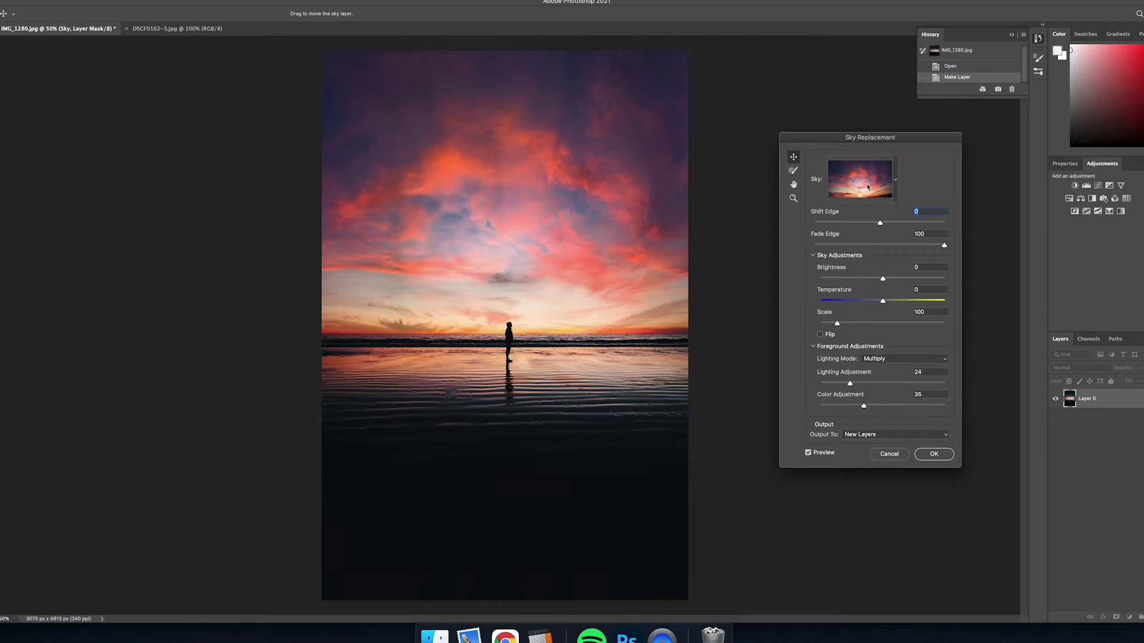
Try other preset skies on the beach photo: blue with white clouds, upright blue with scattered clouds, and dark storm clouds.
{"action": "left_click", "coordinate": [867, 188]}
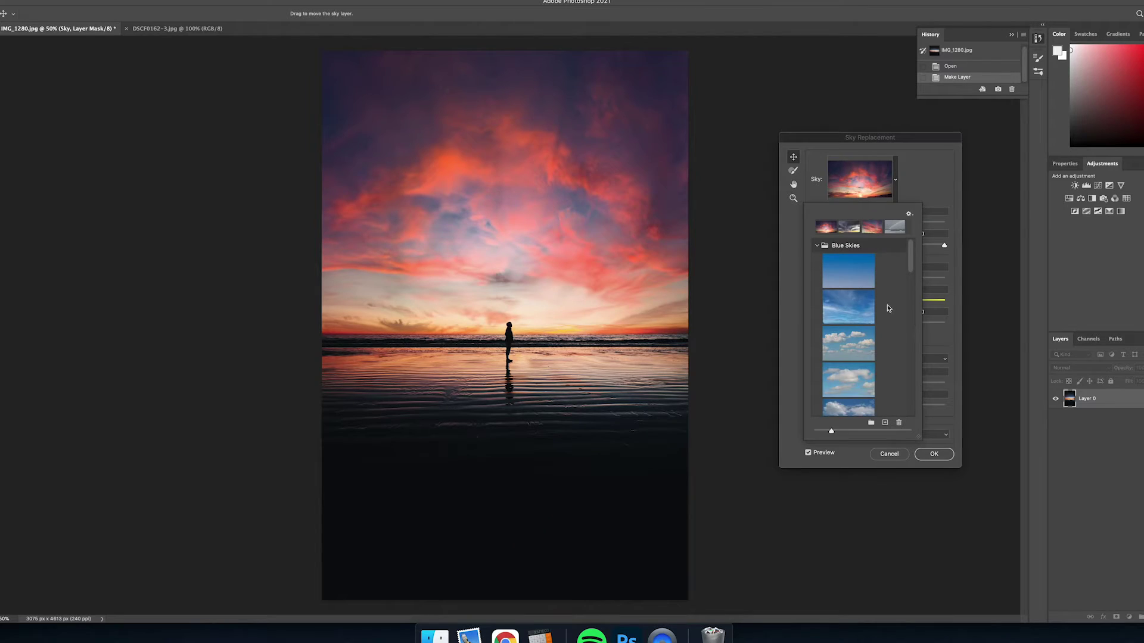
{"action": "scroll", "coordinate": [888, 307], "scroll_direction": "down", "scroll_amount": 5}
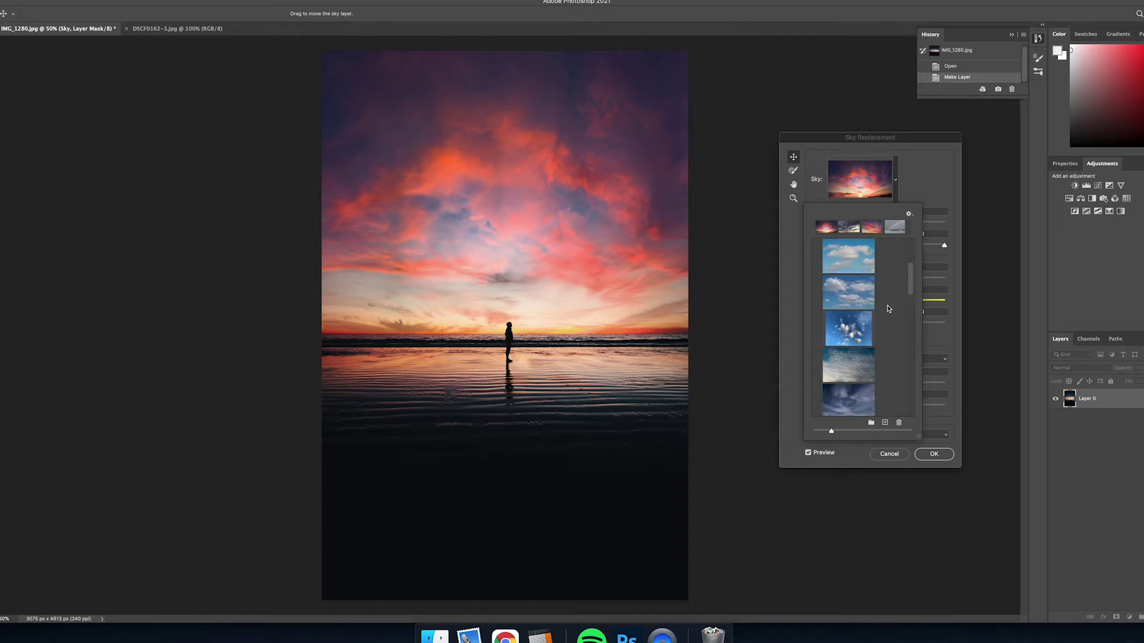
{"action": "scroll", "coordinate": [855, 288], "scroll_direction": "up", "scroll_amount": 2}
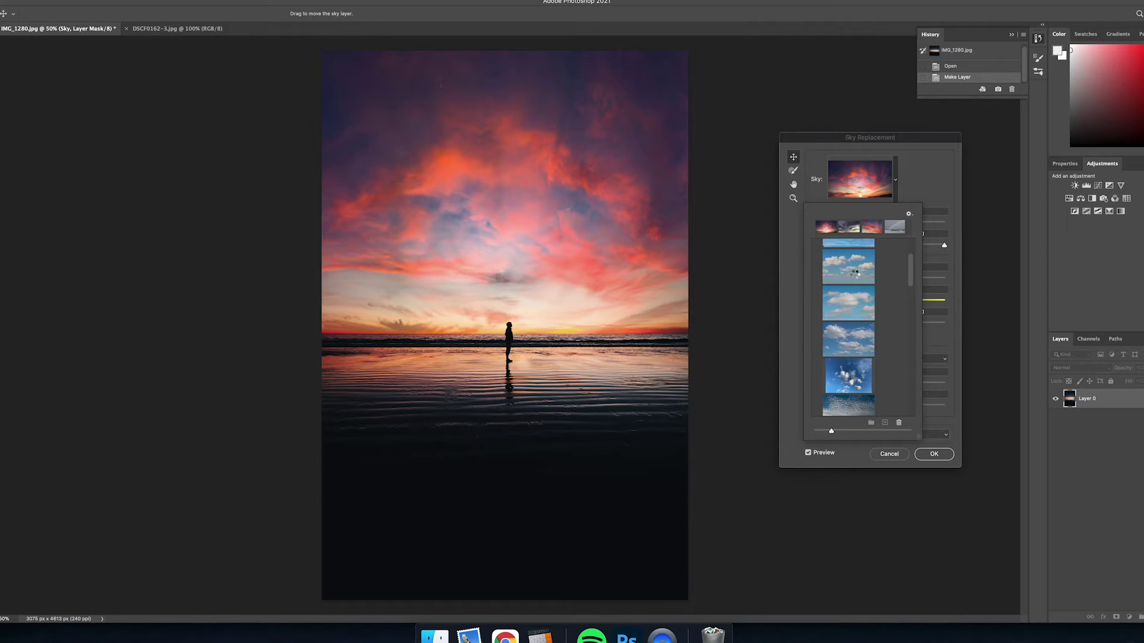
{"action": "left_click", "coordinate": [854, 276]}
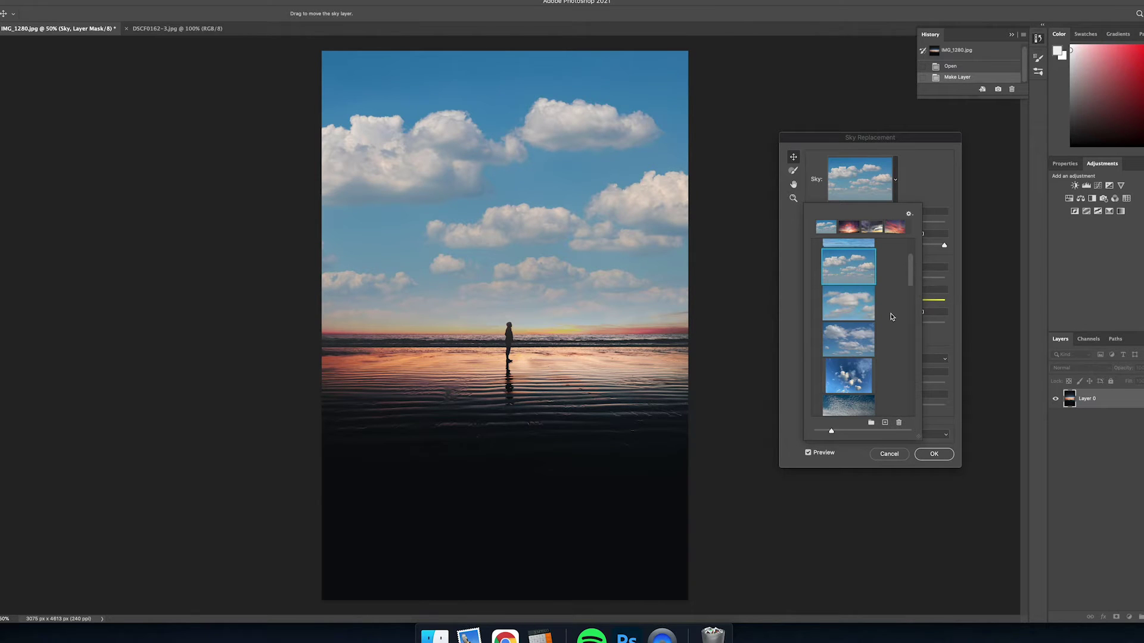
{"action": "left_click_drag", "start_coordinate": [909, 263], "coordinate": [909, 281]}
{"action": "scroll", "coordinate": [909, 283], "scroll_direction": "down", "scroll_amount": 2}
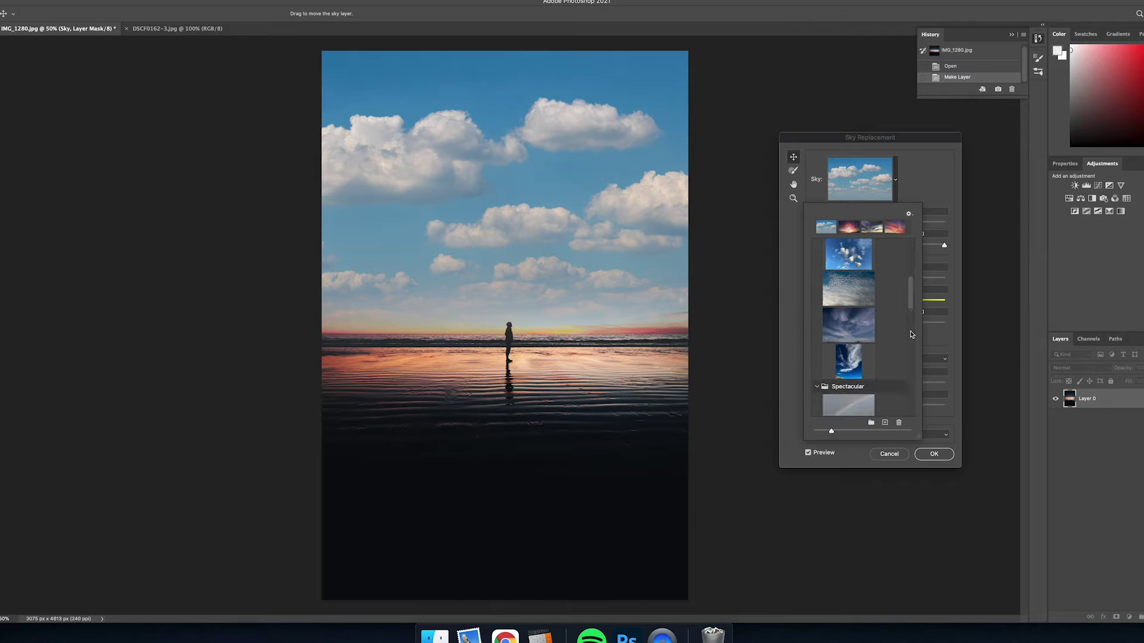
{"action": "scroll", "coordinate": [910, 347], "scroll_direction": "down", "scroll_amount": 8}
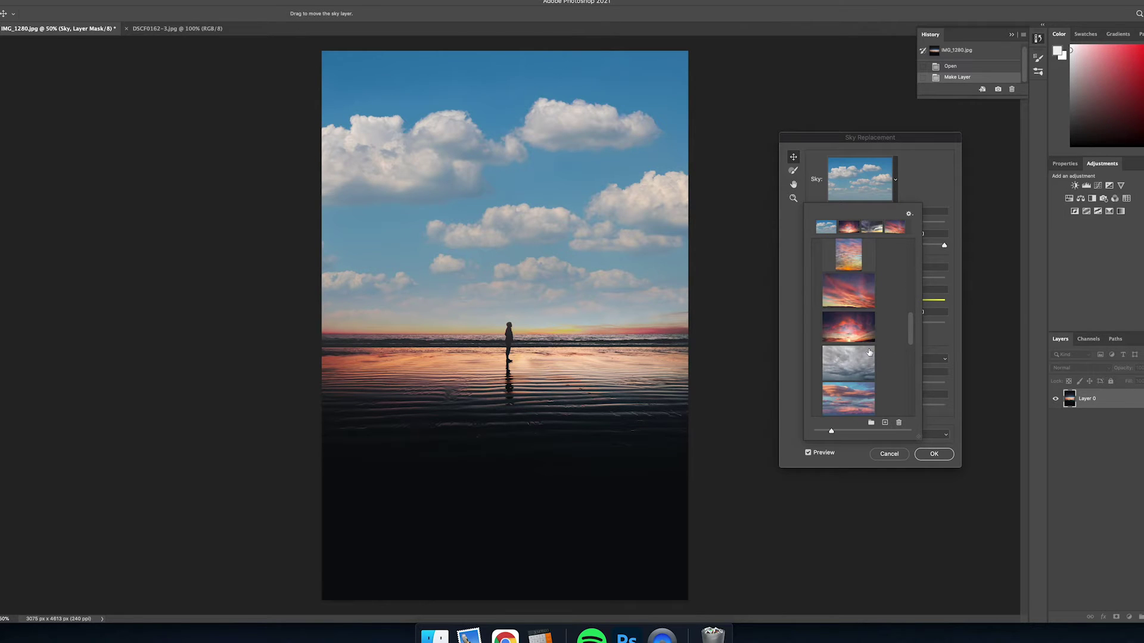
{"action": "scroll", "coordinate": [869, 352], "scroll_direction": "down", "scroll_amount": 3}
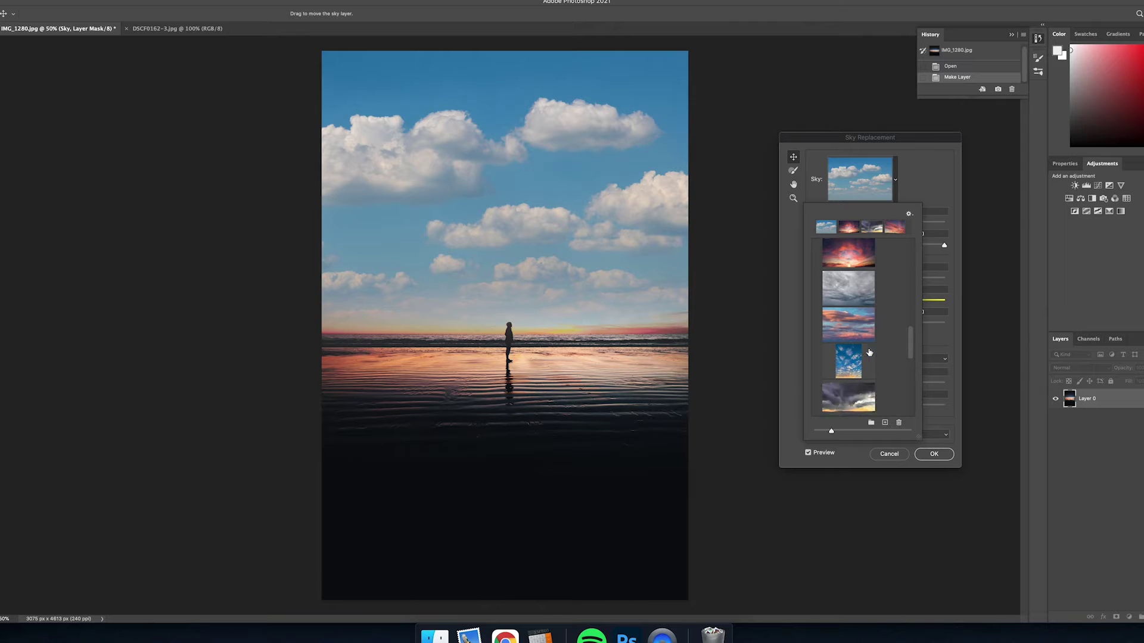
{"action": "left_click", "coordinate": [855, 358]}
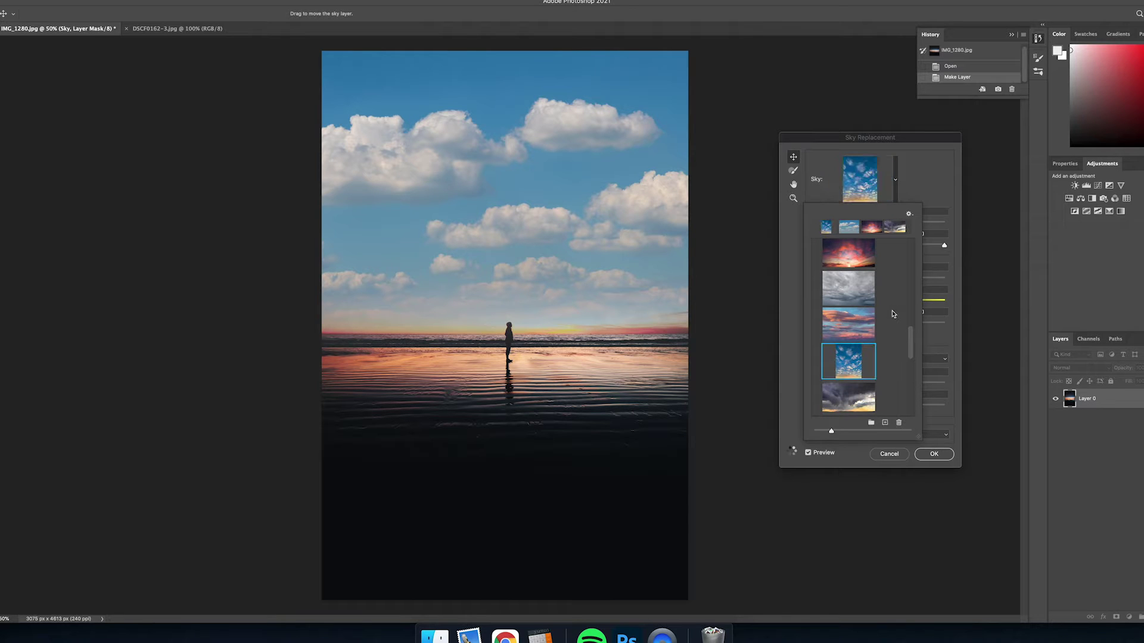
{"action": "left_click", "coordinate": [857, 404]}
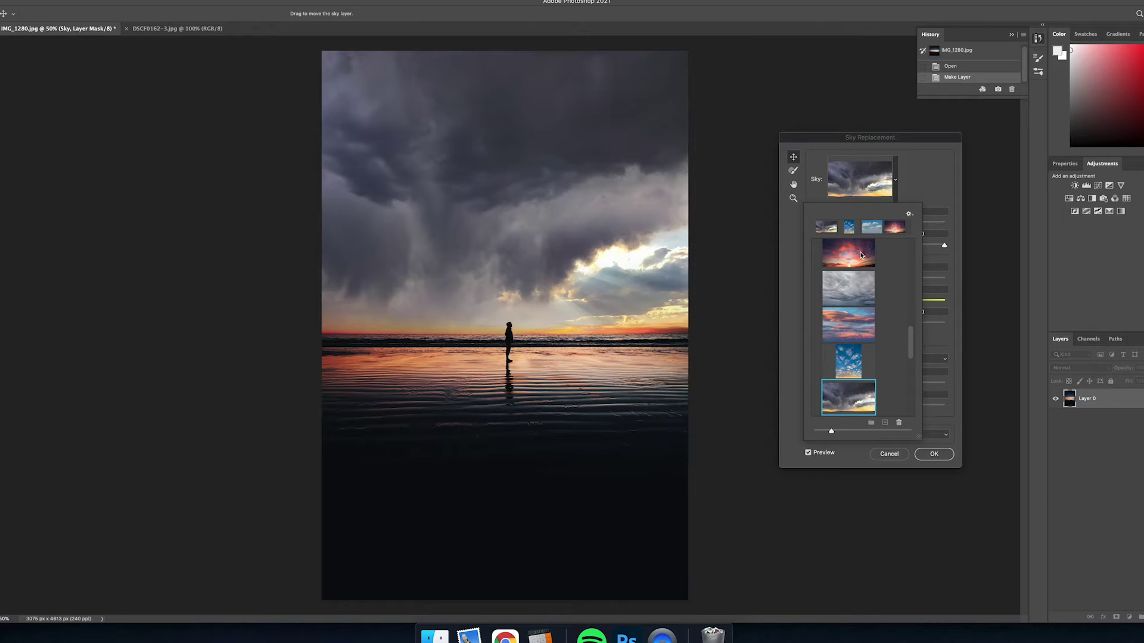
Choose the fiery red-and-purple sunset sky and set Shift Edge to -17 and Fade Edge to 63.
{"action": "left_click", "coordinate": [861, 256]}
{"action": "left_click", "coordinate": [929, 178]}
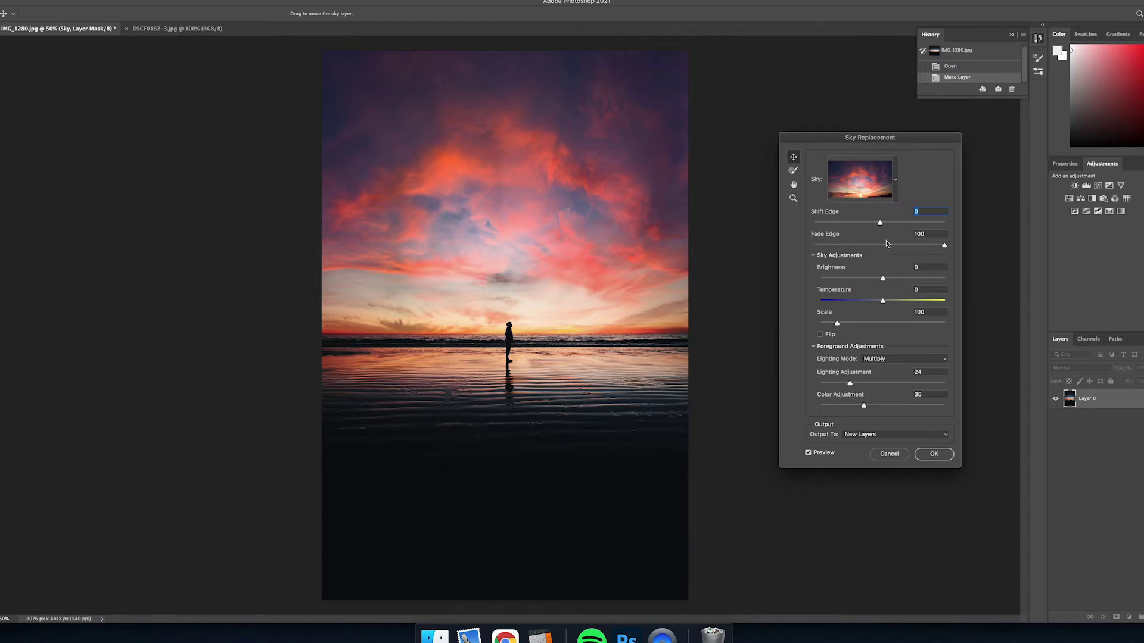
{"action": "mouse_move", "coordinate": [865, 224]}
{"action": "left_mouse_down"}
{"action": "mouse_move", "coordinate": [852, 224]}
{"action": "mouse_move", "coordinate": [869, 224]}
{"action": "left_mouse_up"}
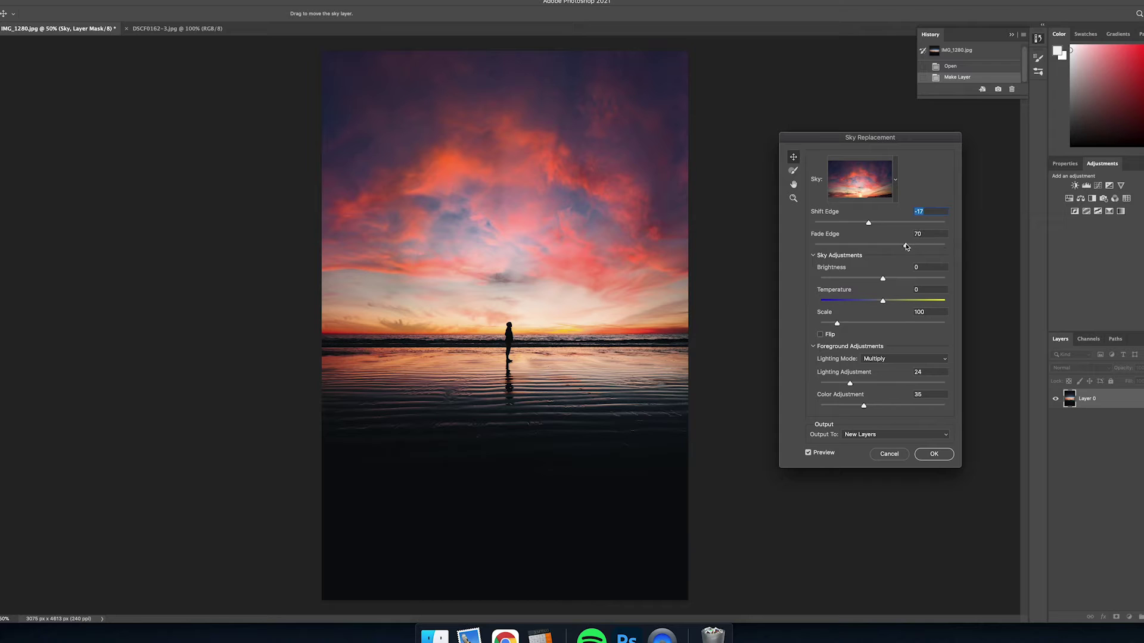
{"action": "left_click_drag", "start_coordinate": [906, 246], "coordinate": [896, 247]}
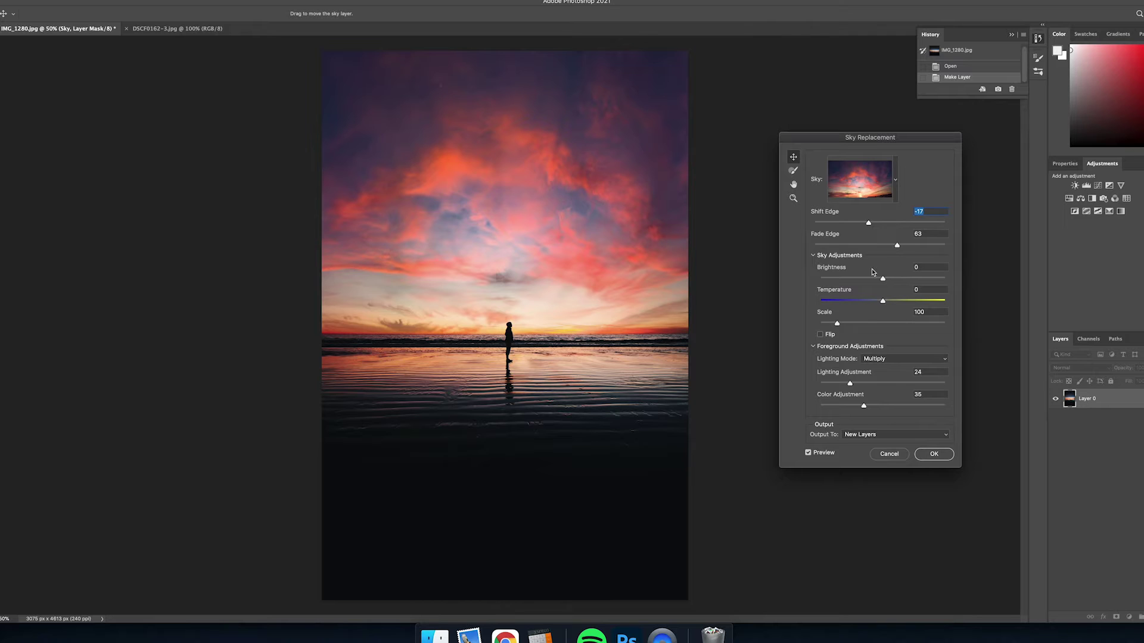
Set the sky's Temperature to -8 and Scale to 118, and apply the replacement to new layers.
{"action": "mouse_move", "coordinate": [886, 303]}
{"action": "left_mouse_down"}
{"action": "mouse_move", "coordinate": [868, 304]}
{"action": "mouse_move", "coordinate": [906, 302]}
{"action": "left_mouse_up"}
{"action": "left_click", "coordinate": [861, 302]}
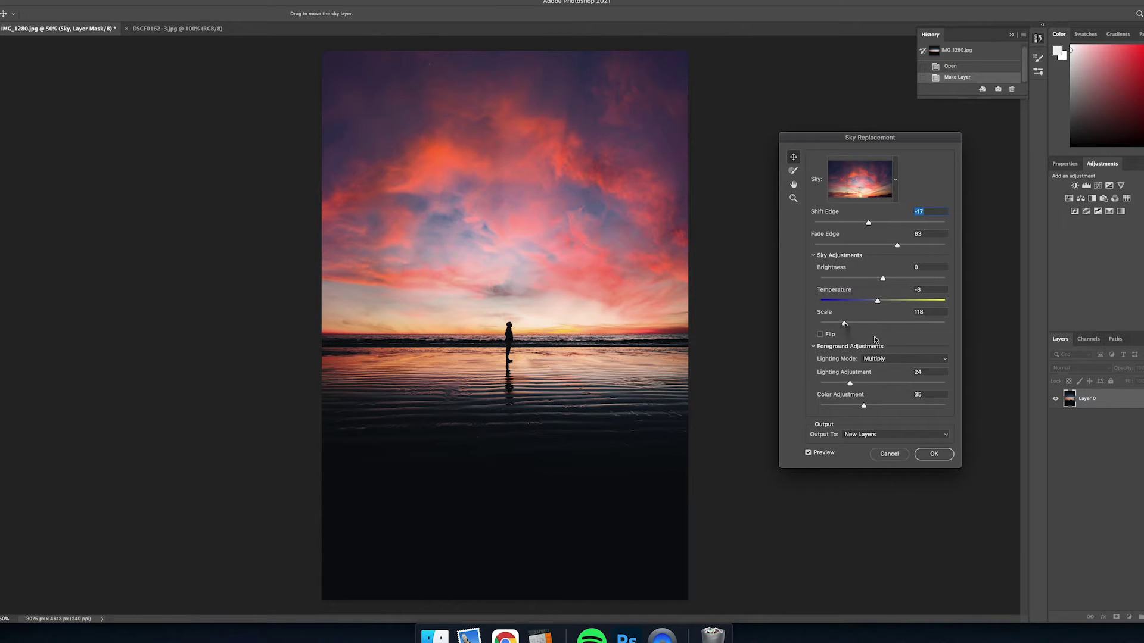
{"action": "left_click", "coordinate": [934, 454]}
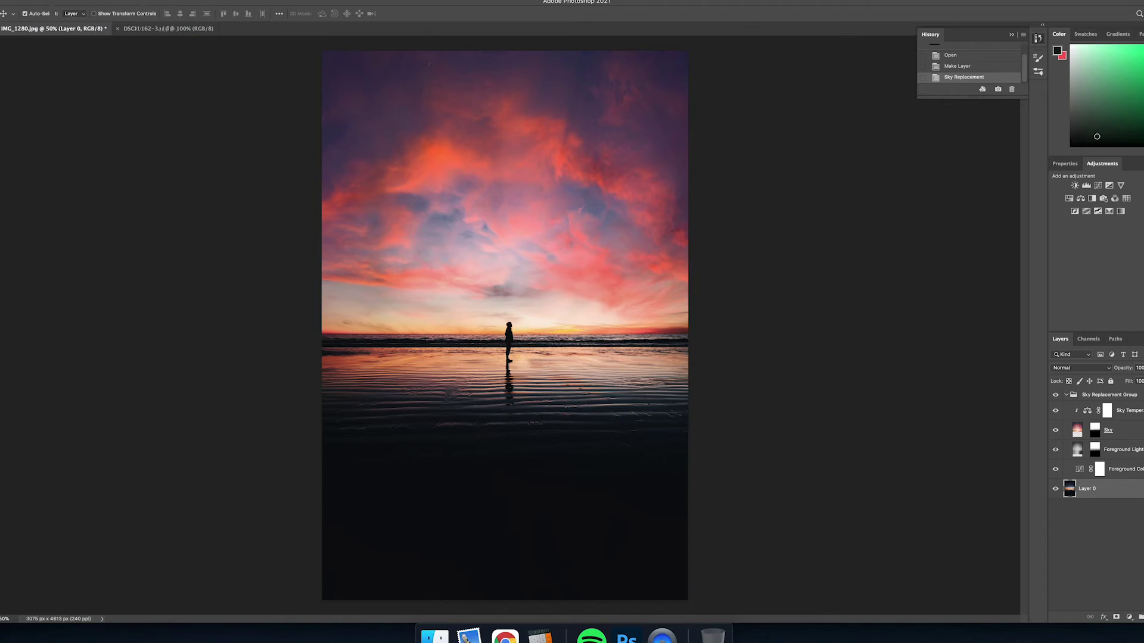
Reopen Sky Replacement and browse the edits folder for custom sky images, leaving without importing one.
{"action": "left_click", "coordinate": [104, 234]}
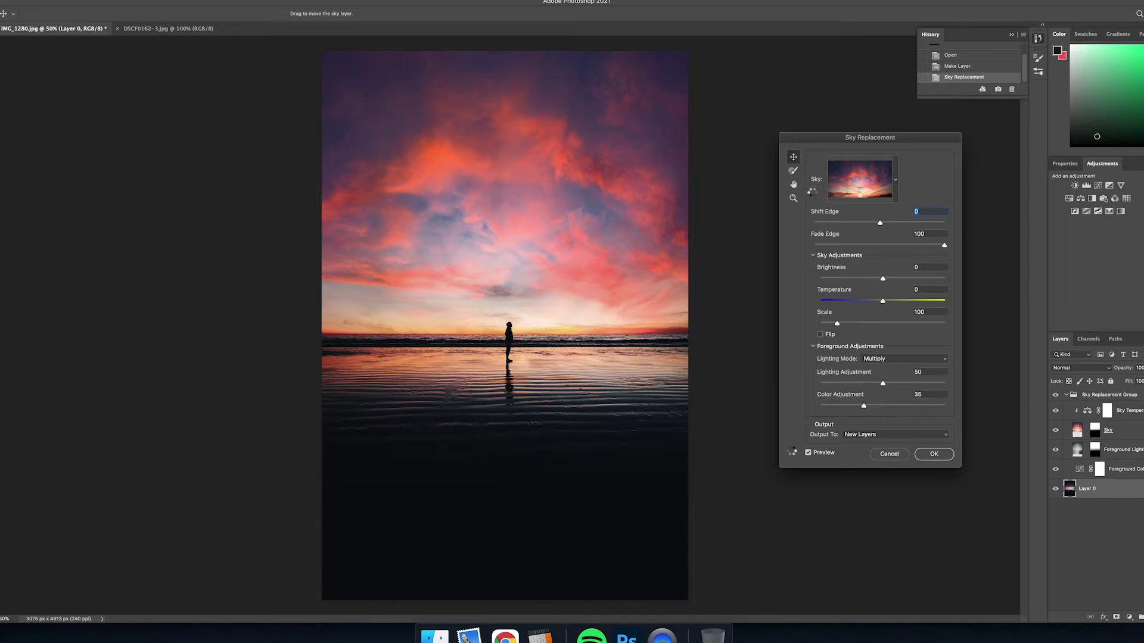
{"action": "left_click", "coordinate": [876, 180]}
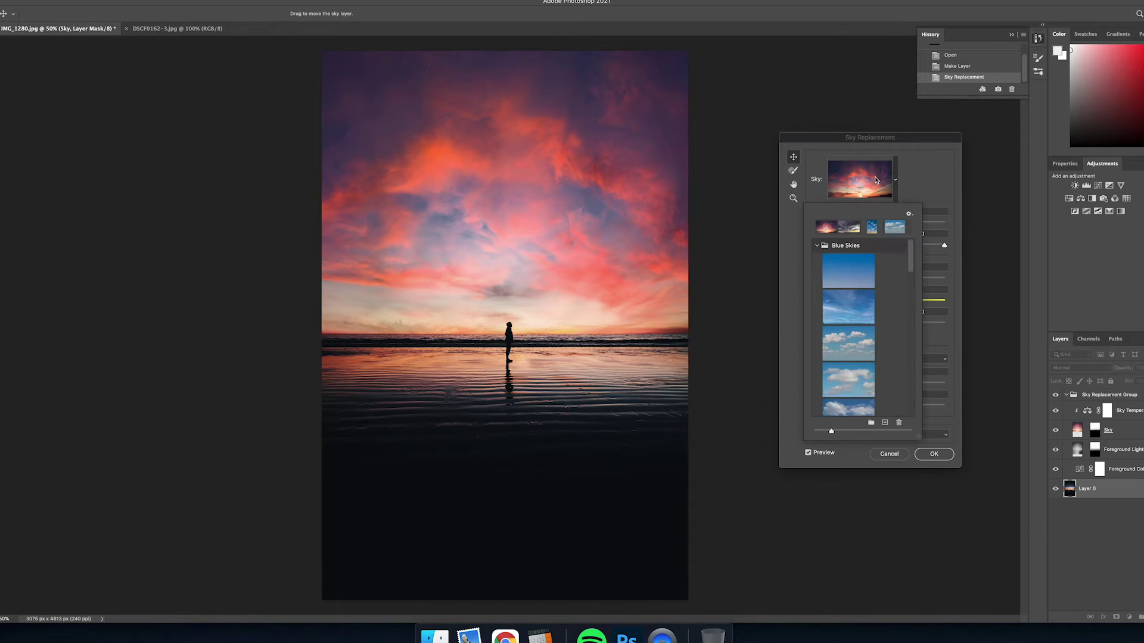
{"action": "left_click", "coordinate": [885, 424]}
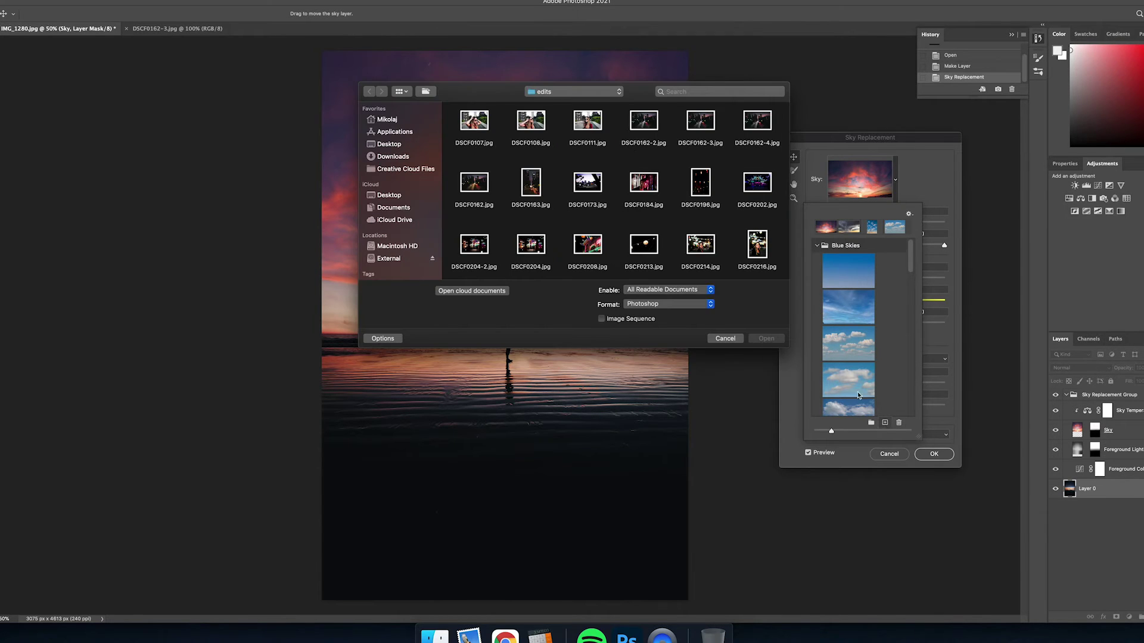
{"action": "scroll", "coordinate": [575, 215], "scroll_direction": "down", "scroll_amount": 10}
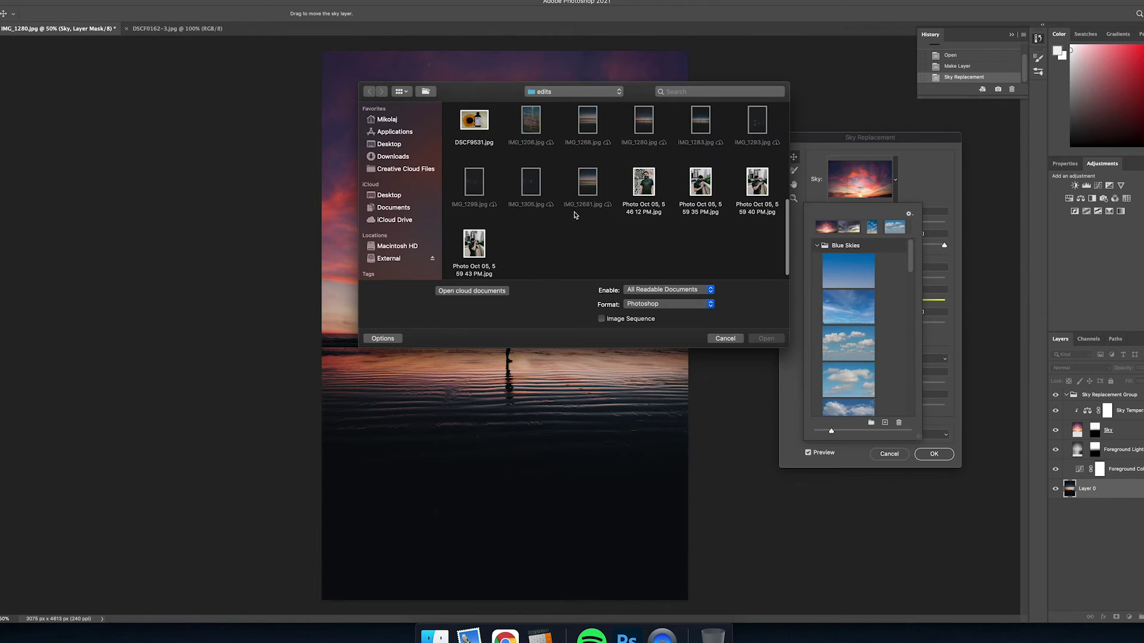
{"action": "scroll", "coordinate": [577, 213], "scroll_direction": "up", "scroll_amount": 8}
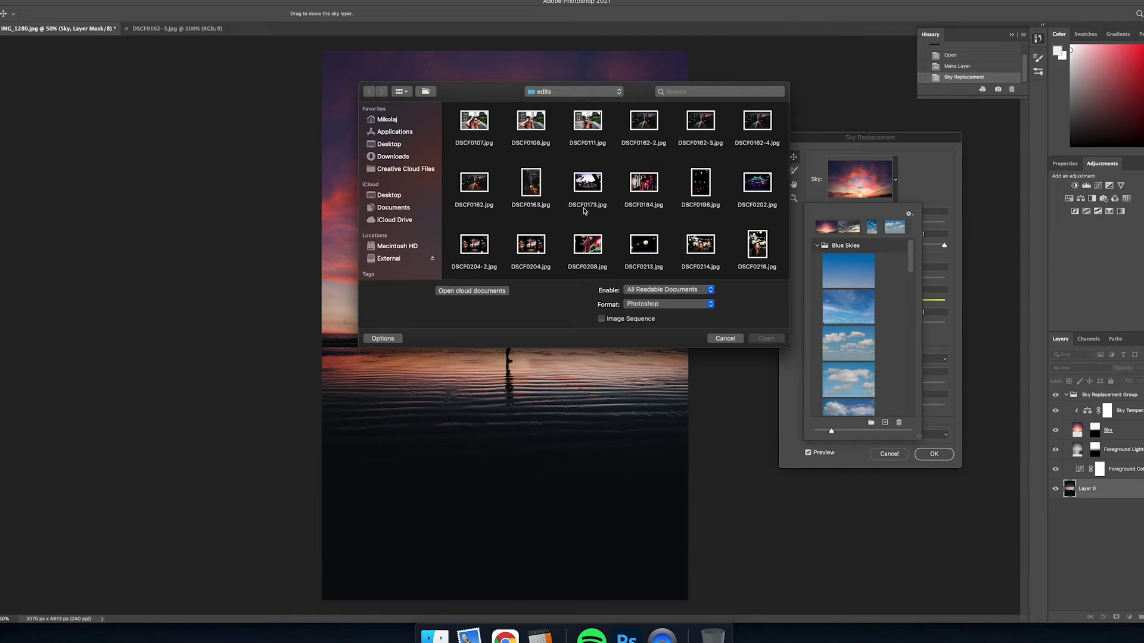
{"action": "left_click", "coordinate": [725, 338]}
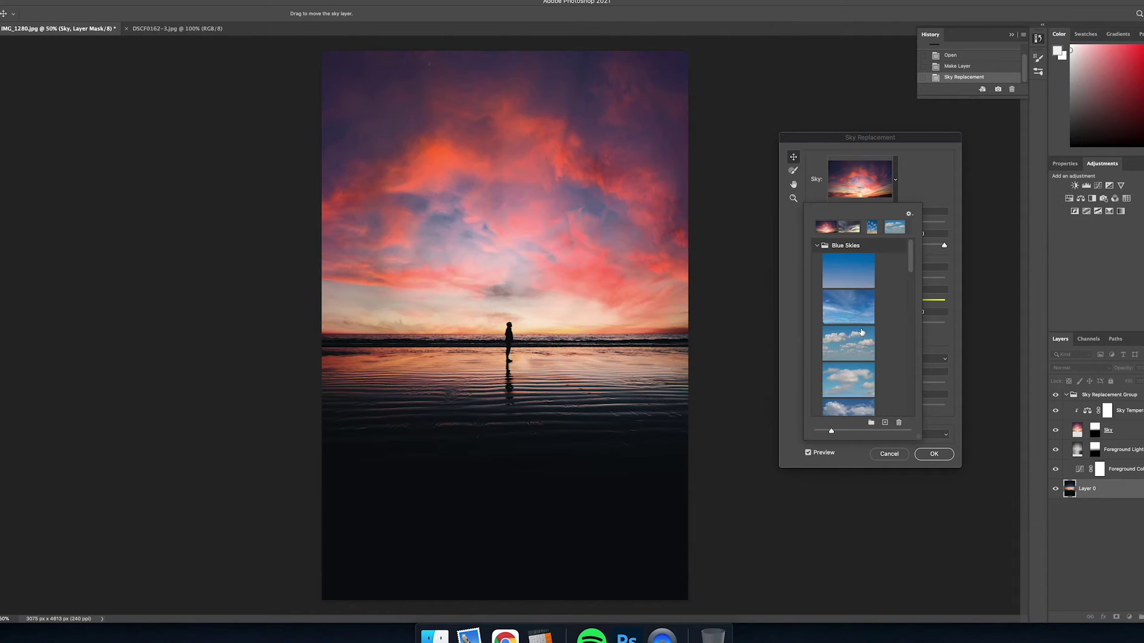
Try the pale blue-and-orange cloud sky near the end of the presets on the beach photo, and cancel the replacement.
{"action": "scroll", "coordinate": [861, 331], "scroll_direction": "down", "scroll_amount": 10}
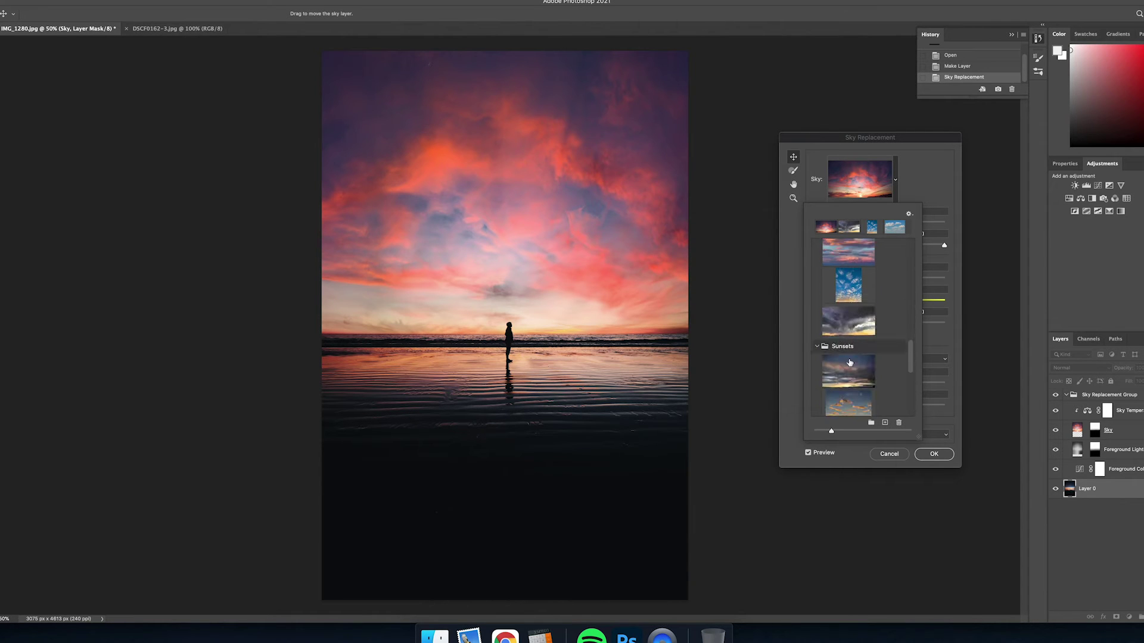
{"action": "scroll", "coordinate": [850, 363], "scroll_direction": "down", "scroll_amount": 10}
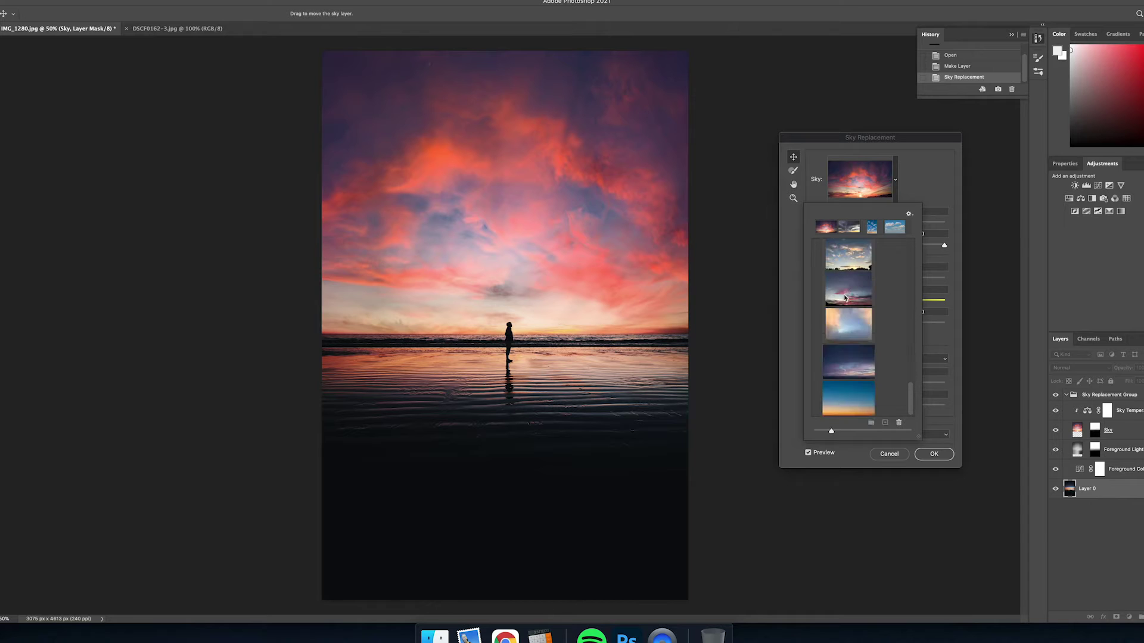
{"action": "left_click", "coordinate": [847, 323]}
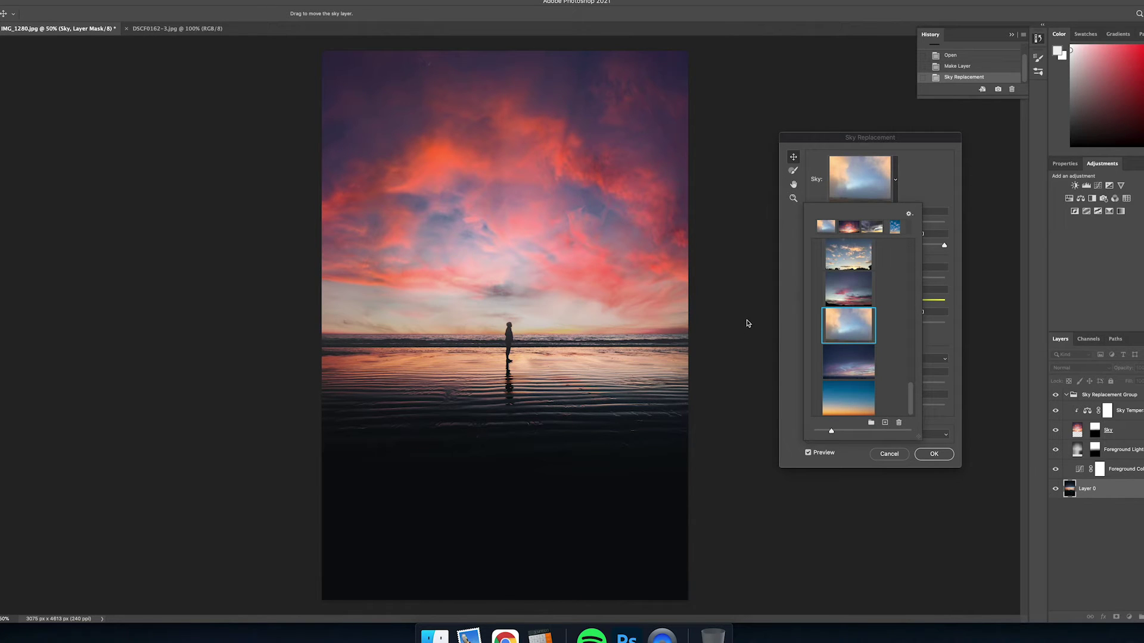
{"action": "left_click", "coordinate": [931, 178]}
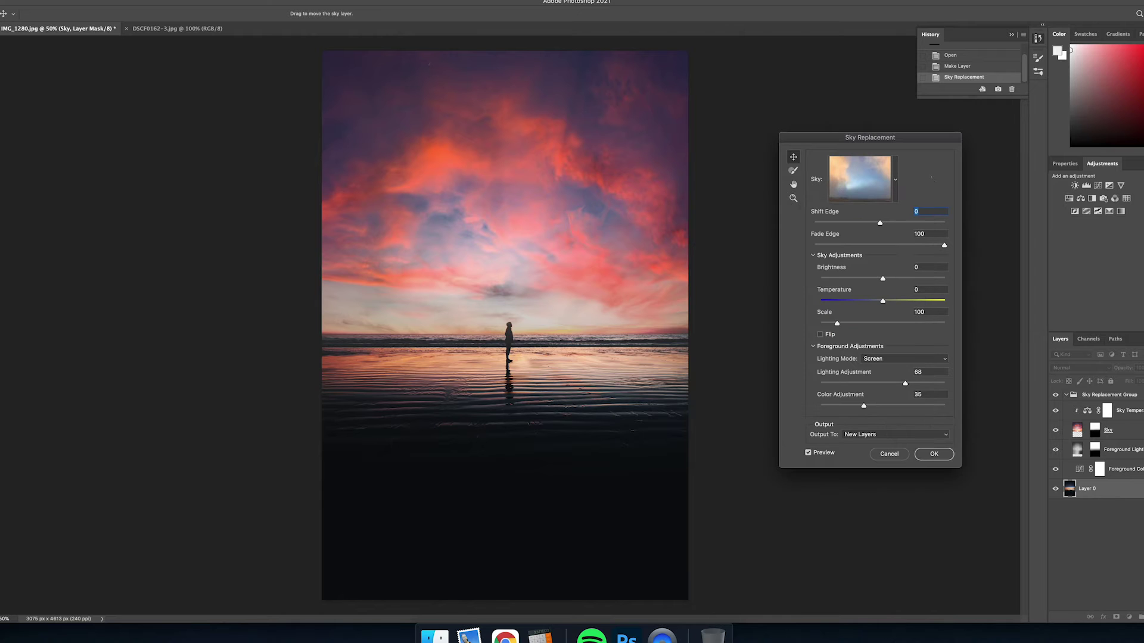
{"action": "left_click", "coordinate": [888, 454]}
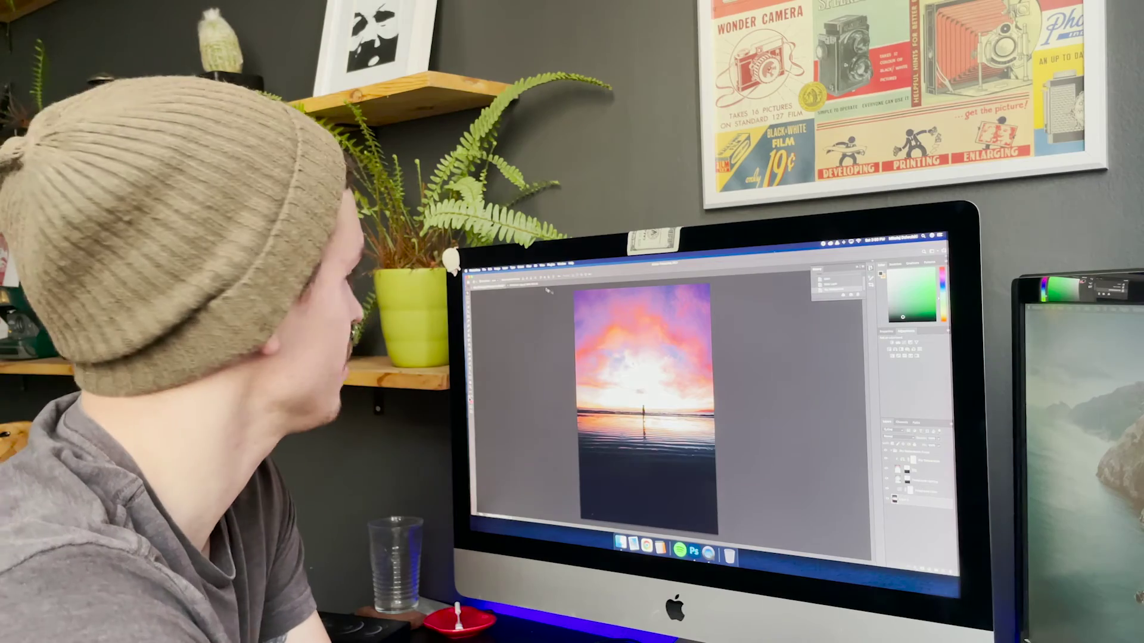
Unlock the background layer of the night city photo DSCF0162-3.jpg and start Sky Replacement on it.
{"action": "left_click", "coordinate": [524, 285]}
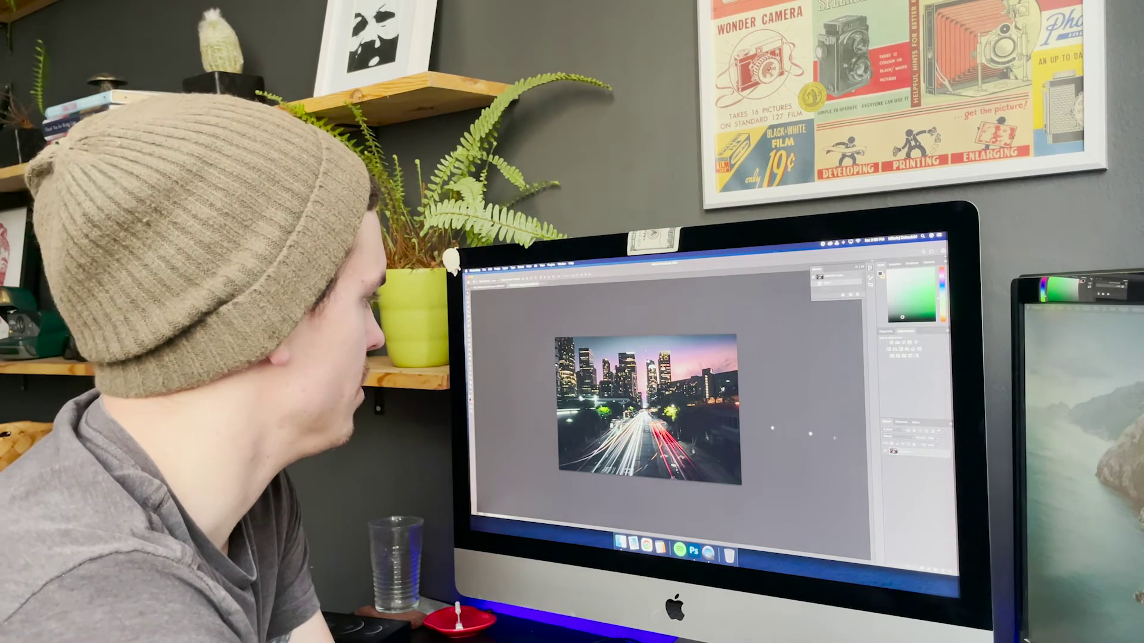
{"action": "left_click", "coordinate": [945, 454]}
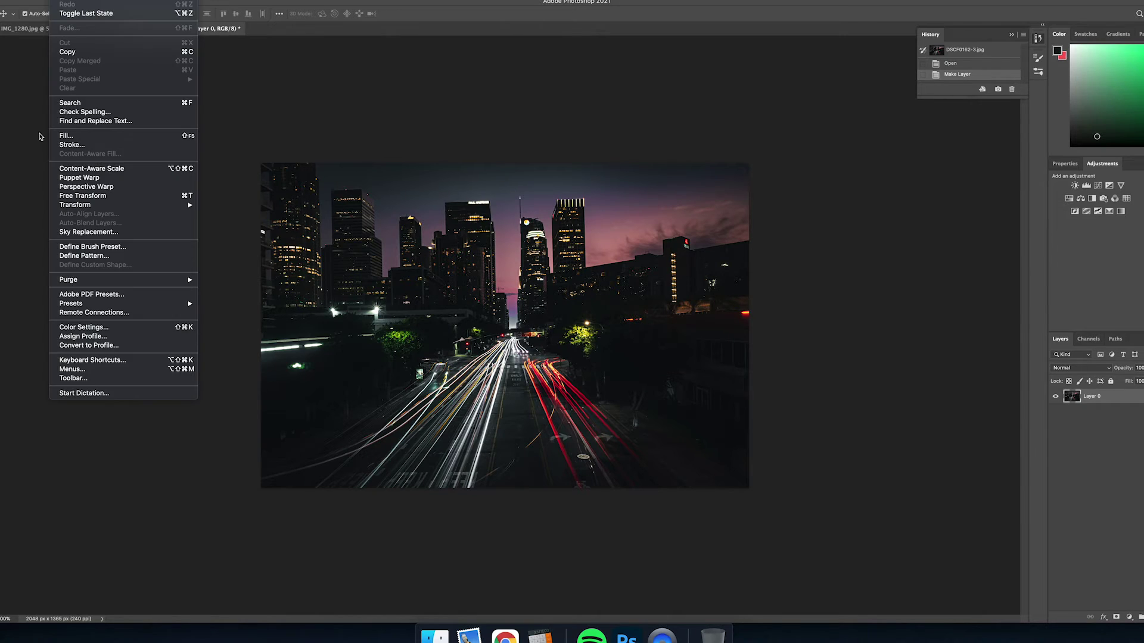
{"action": "left_click", "coordinate": [119, 232]}
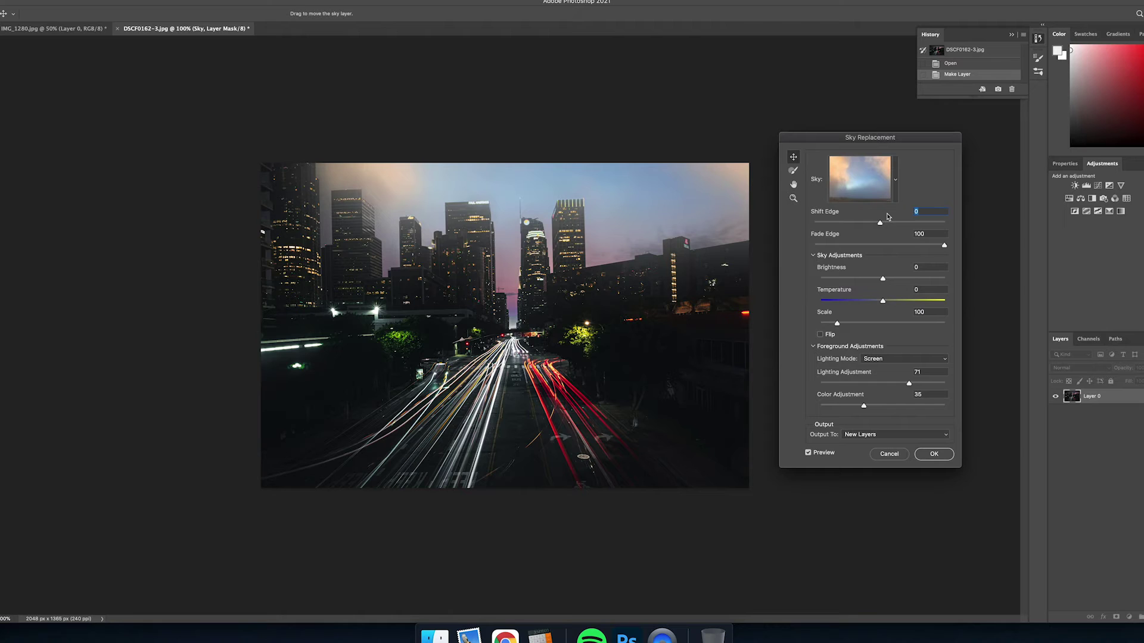
Choose the fiery red-and-purple sunset preset as the new sky for the city photo.
{"action": "left_click", "coordinate": [878, 179]}
{"action": "left_click_drag", "start_coordinate": [912, 261], "coordinate": [909, 326]}
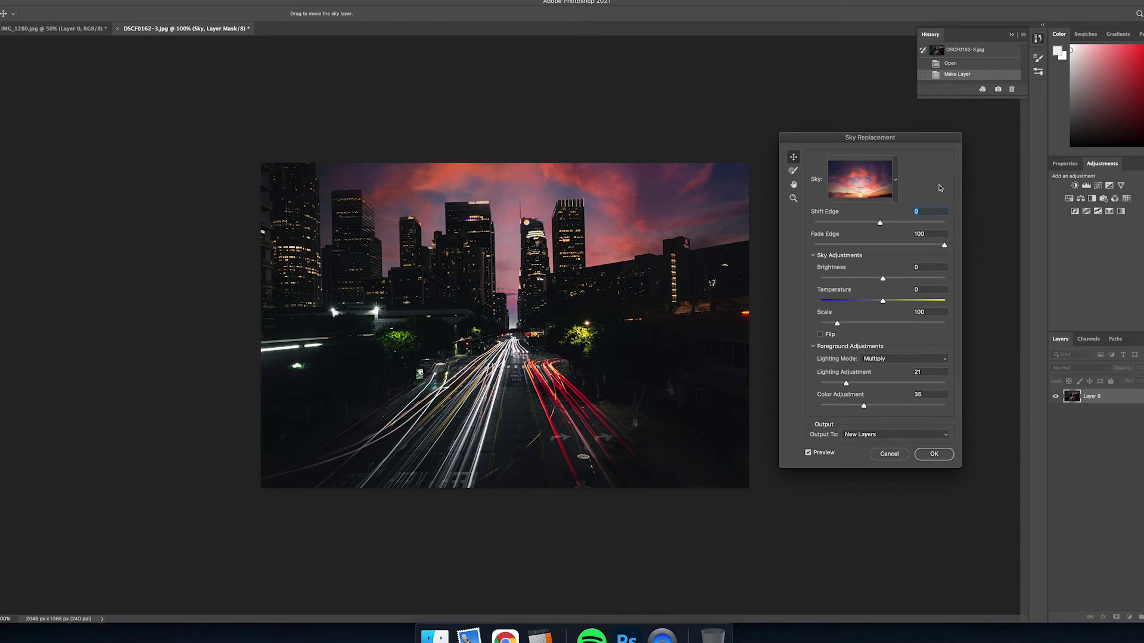
{"action": "left_click", "coordinate": [942, 189]}
Set Shift Edge to -8, Fade Edge to 58, Brightness to -25 and Scale to 114, and apply the city sky replacement to new layers.
{"action": "left_click_drag", "start_coordinate": [879, 223], "coordinate": [930, 222]}
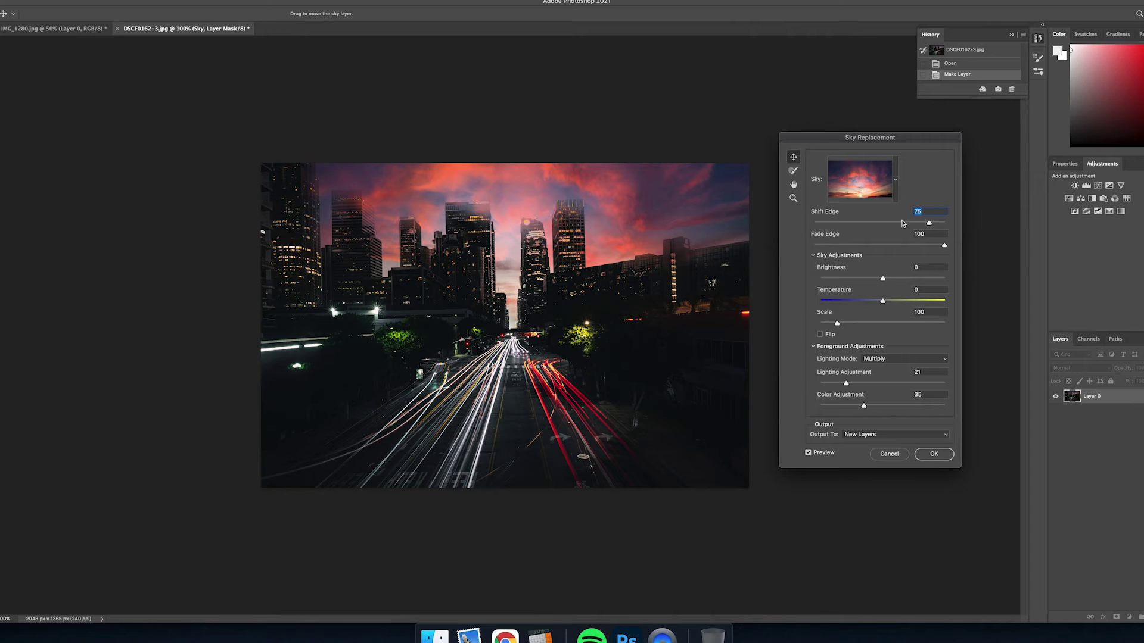
{"action": "left_click_drag", "start_coordinate": [902, 223], "coordinate": [868, 280]}
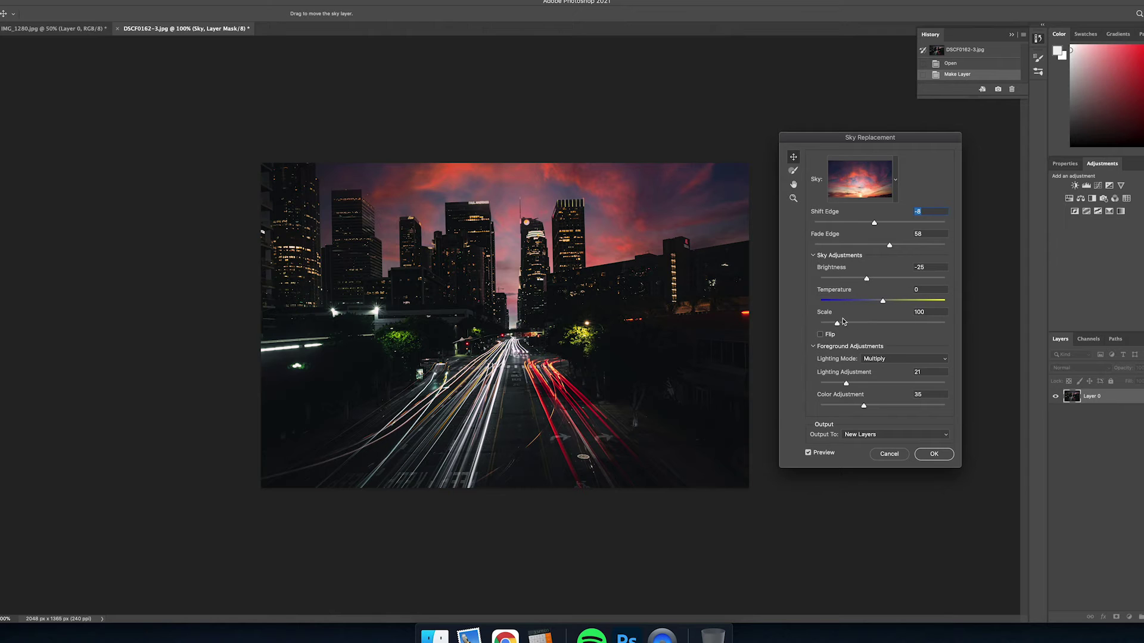
{"action": "left_click_drag", "start_coordinate": [864, 323], "coordinate": [819, 324]}
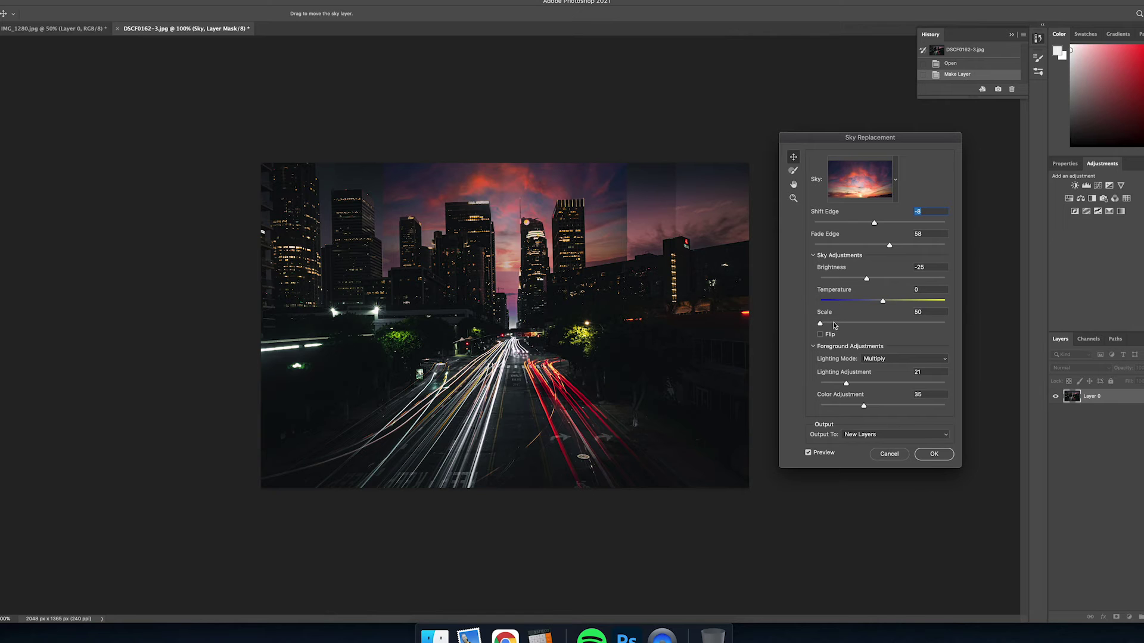
{"action": "left_click_drag", "start_coordinate": [835, 325], "coordinate": [841, 326]}
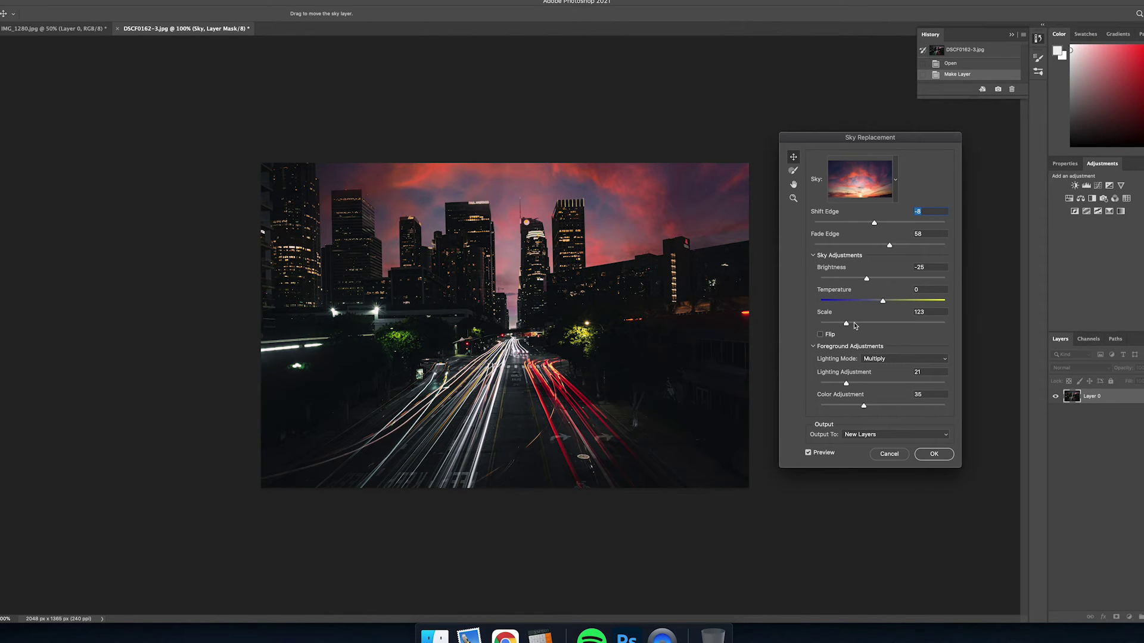
{"action": "left_click_drag", "start_coordinate": [846, 325], "coordinate": [844, 325]}
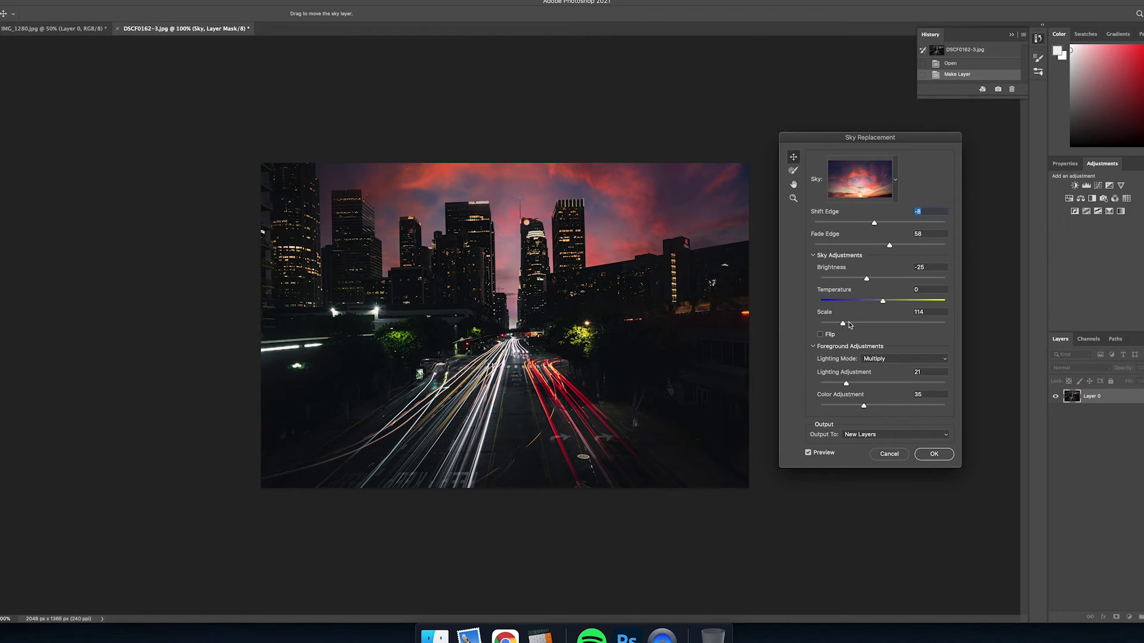
{"action": "left_click", "coordinate": [933, 453]}
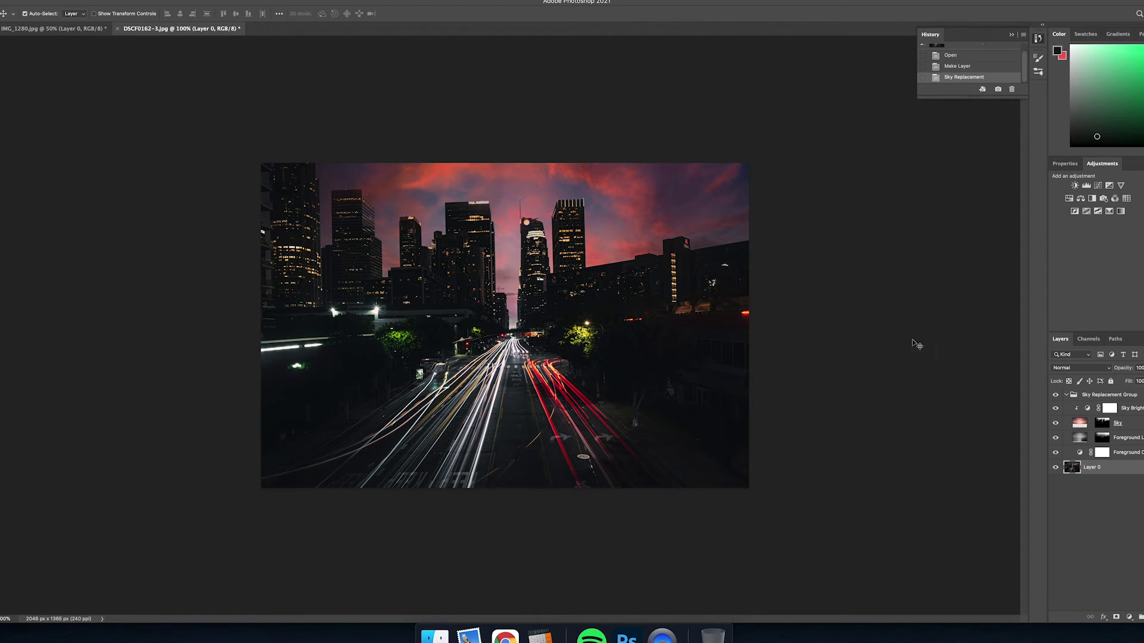